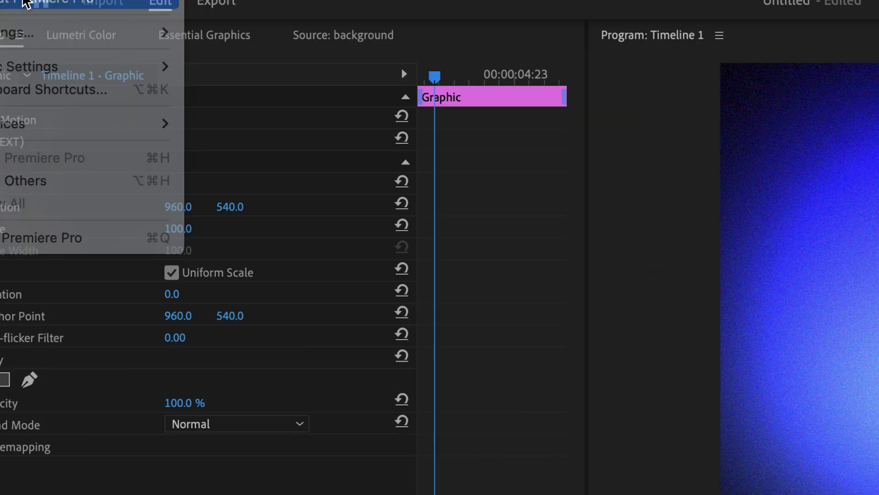
Check the Premiere Pro version, then import the Smooth preset pack from the Effects panel menu.
{"action": "left_click", "coordinate": [114, 56]}
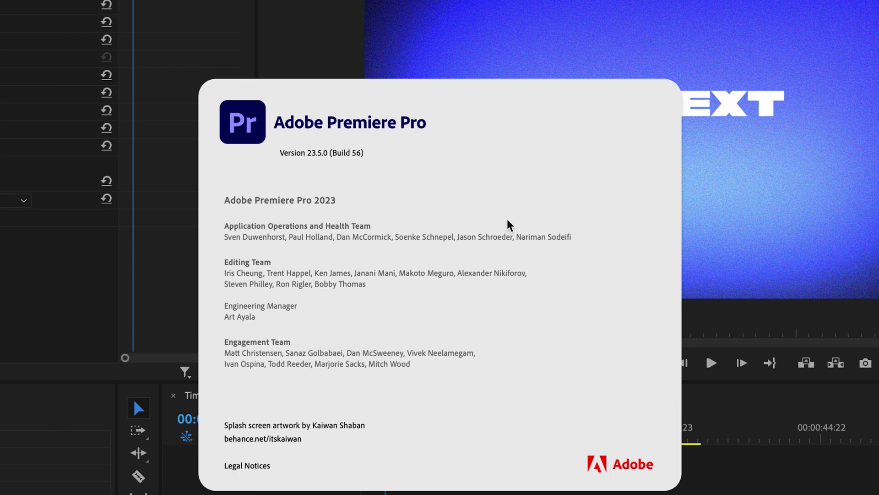
{"action": "left_click", "coordinate": [331, 271]}
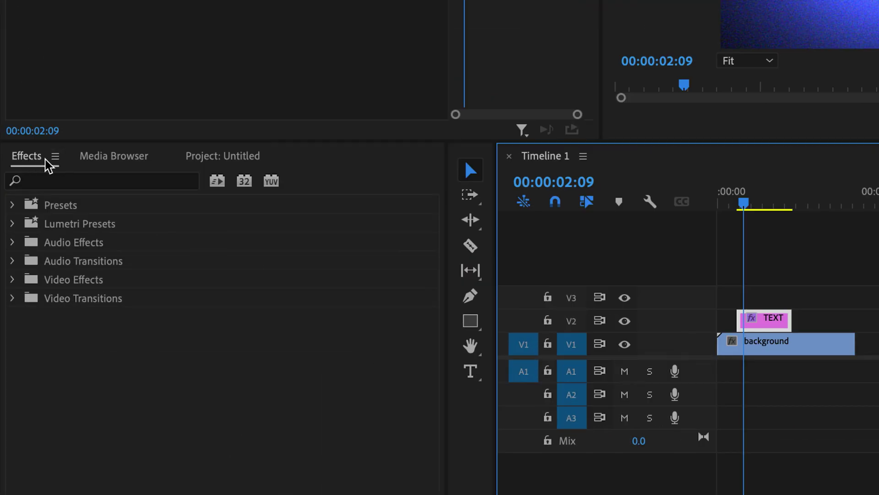
{"action": "left_click", "coordinate": [58, 158]}
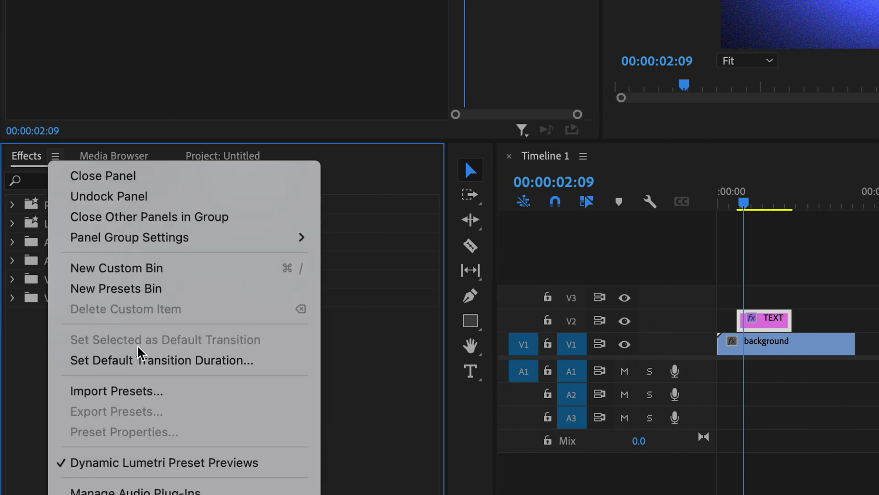
{"action": "left_click", "coordinate": [135, 396]}
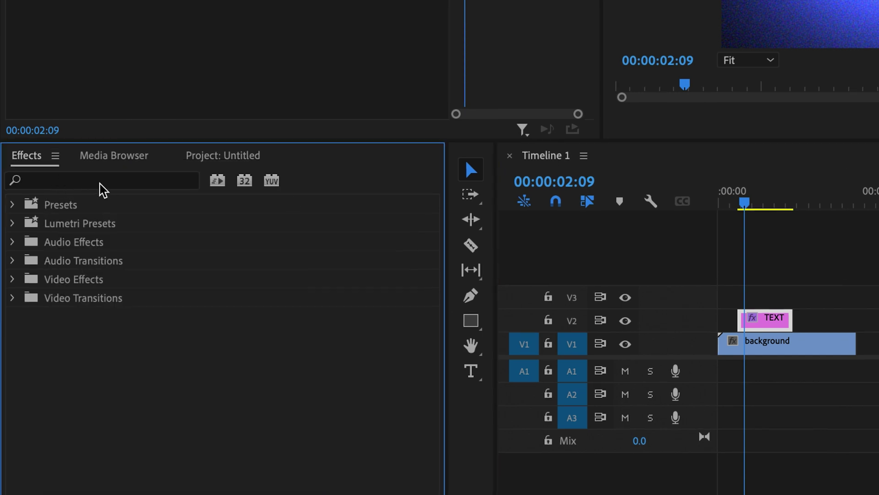
{"action": "type", "text": "smooth"}
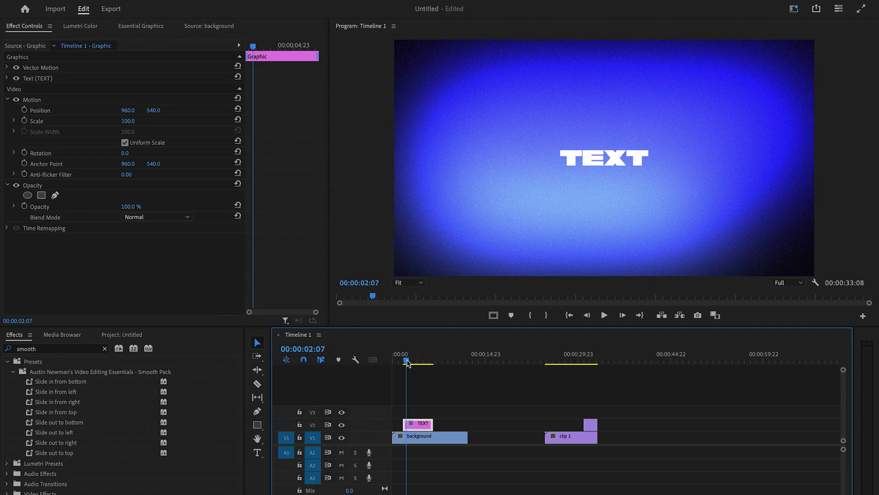
Apply the 'Slide in from left' preset to the TEXT title and preview it.
{"action": "left_click_drag", "start_coordinate": [408, 363], "coordinate": [395, 363]}
{"action": "key", "text": "space"}
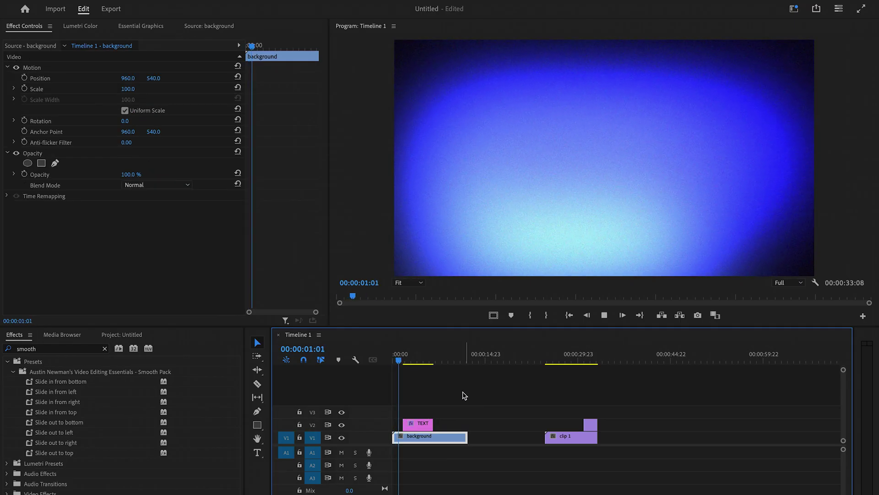
{"action": "key", "text": "space"}
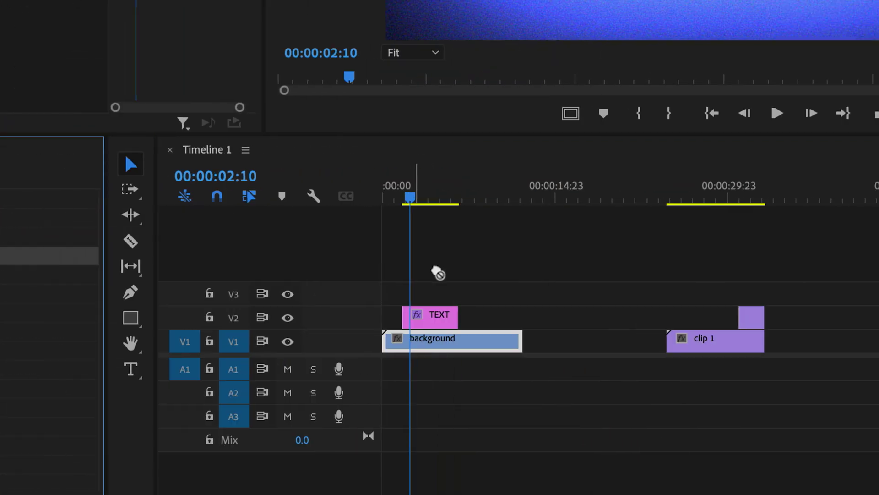
{"action": "left_click_drag", "start_coordinate": [56, 256], "coordinate": [779, 315]}
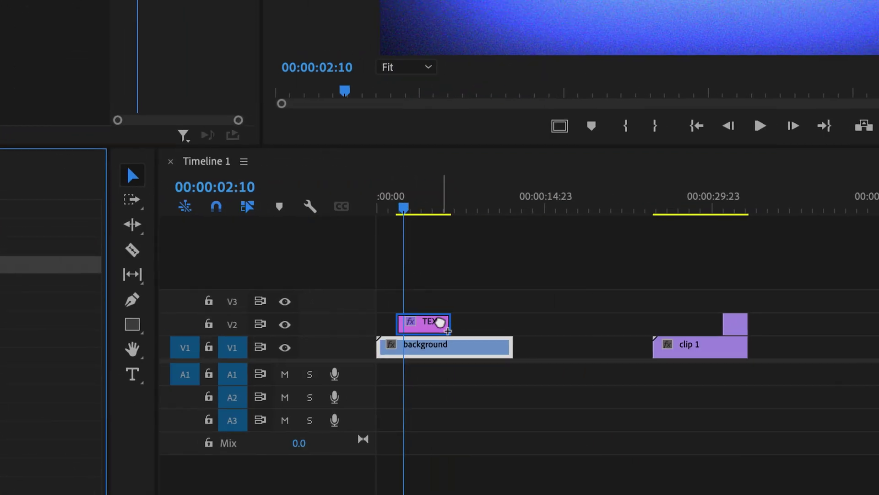
{"action": "left_click", "coordinate": [404, 357]}
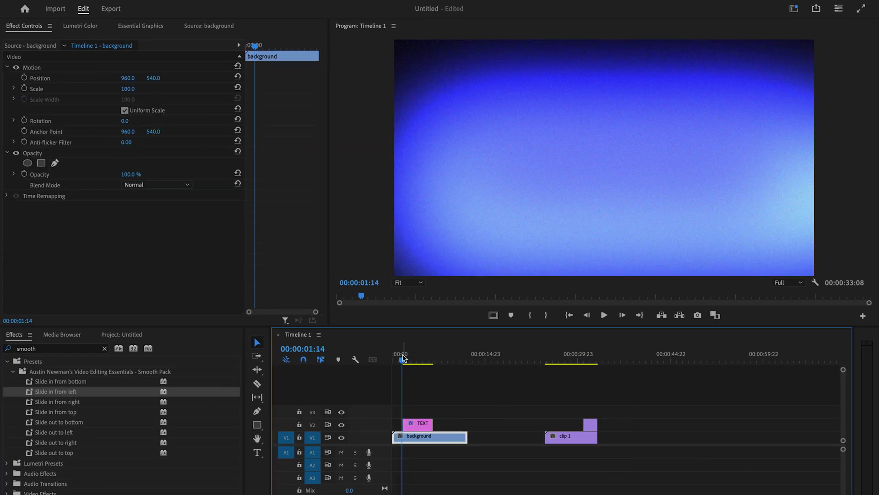
{"action": "key", "text": "space"}
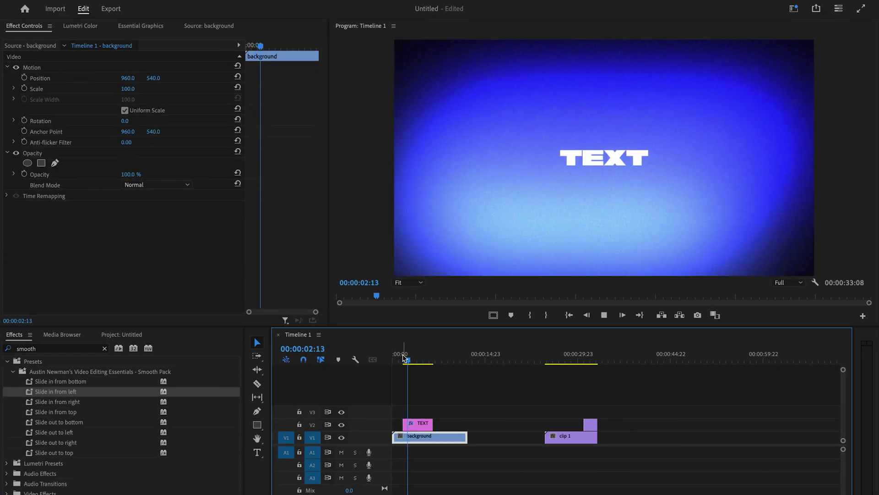
Apply the 'Slide out to top' preset to the TEXT title and preview the animation.
{"action": "left_click", "coordinate": [422, 428]}
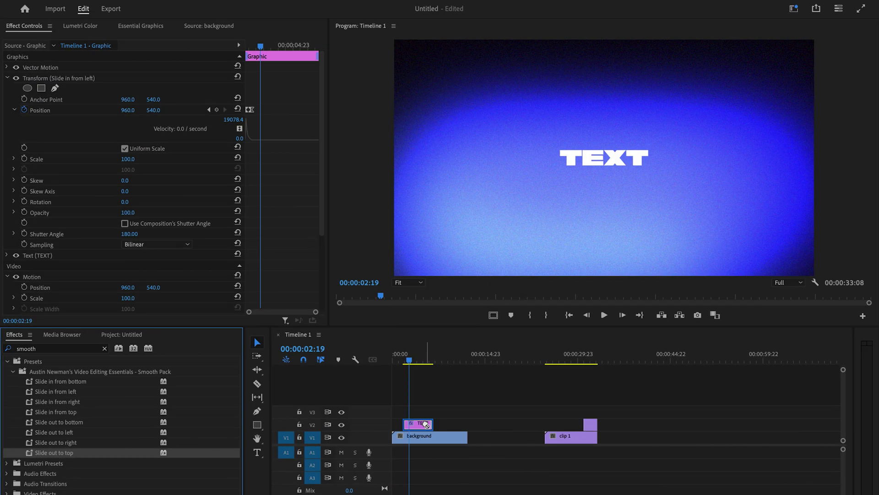
{"action": "left_click_drag", "start_coordinate": [62, 377], "coordinate": [753, 323]}
{"action": "key", "text": "space"}
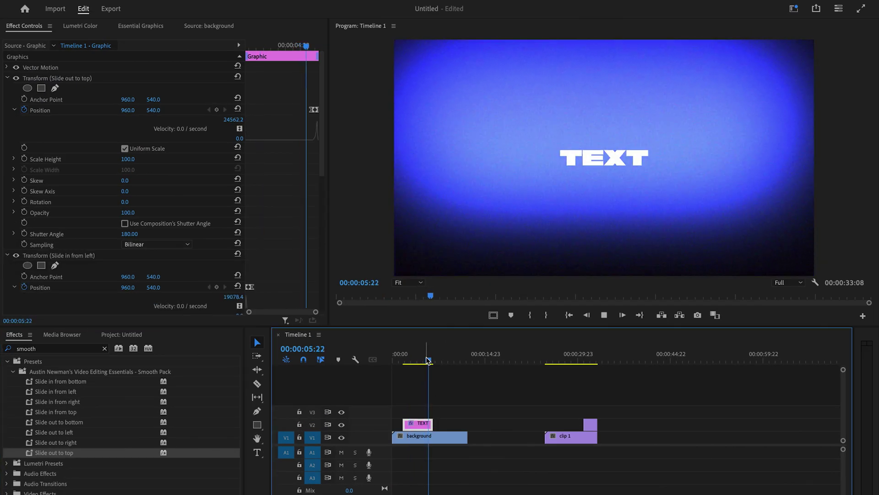
{"action": "left_click", "coordinate": [569, 358]}
Apply the 'Slide in from bottom' preset to clip 2 on V2 and preview the join.
{"action": "key", "text": "space"}
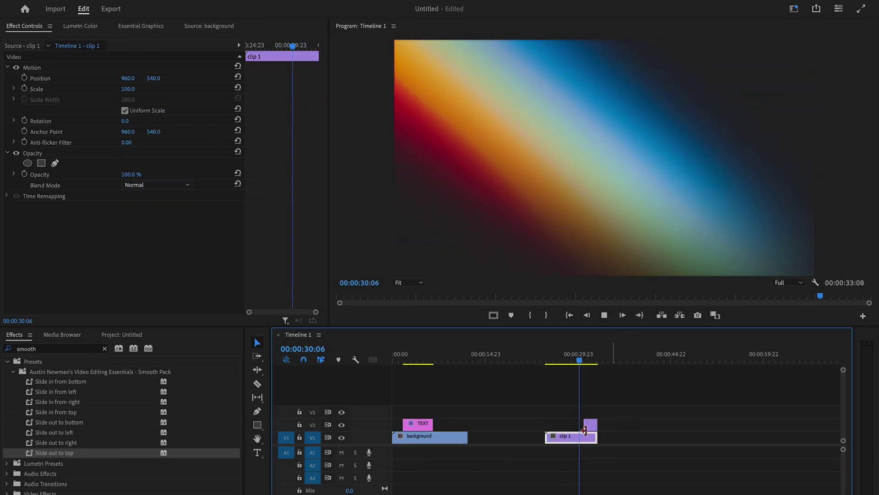
{"action": "key", "text": "space"}
{"action": "left_click", "coordinate": [591, 425]}
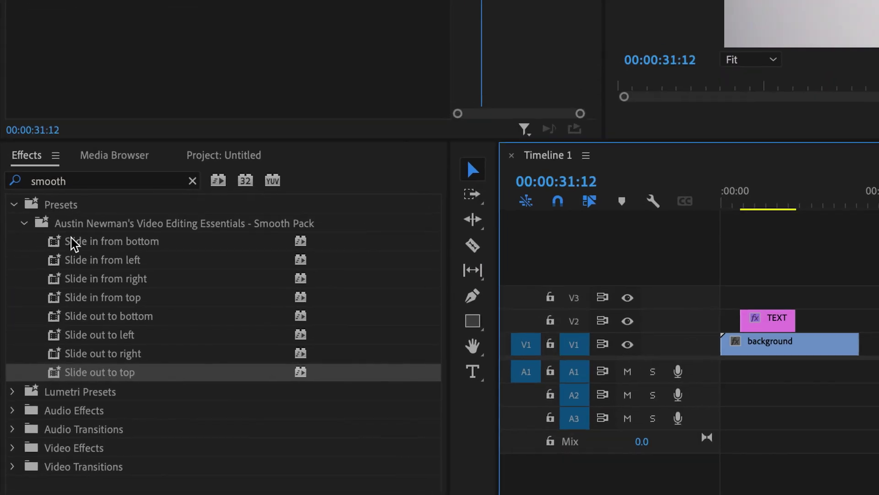
{"action": "left_click_drag", "start_coordinate": [93, 381], "coordinate": [589, 426]}
{"action": "left_click", "coordinate": [577, 356]}
{"action": "key", "text": "space"}
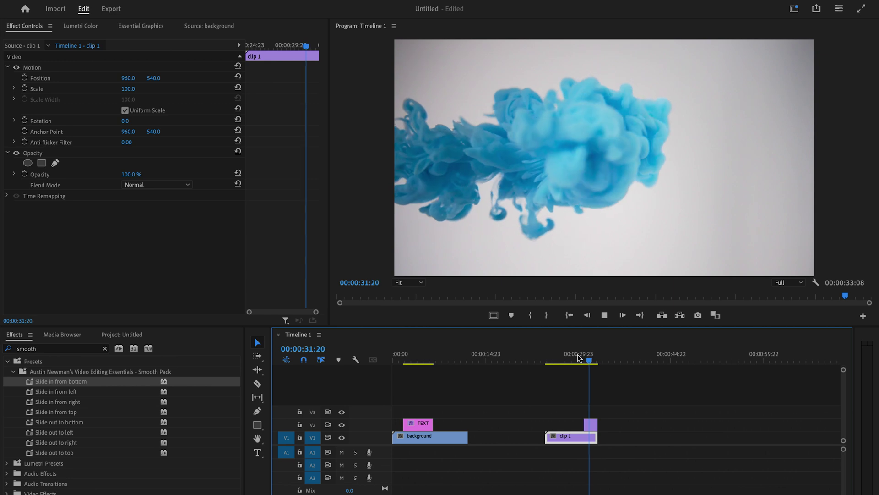
{"action": "key", "text": "space"}
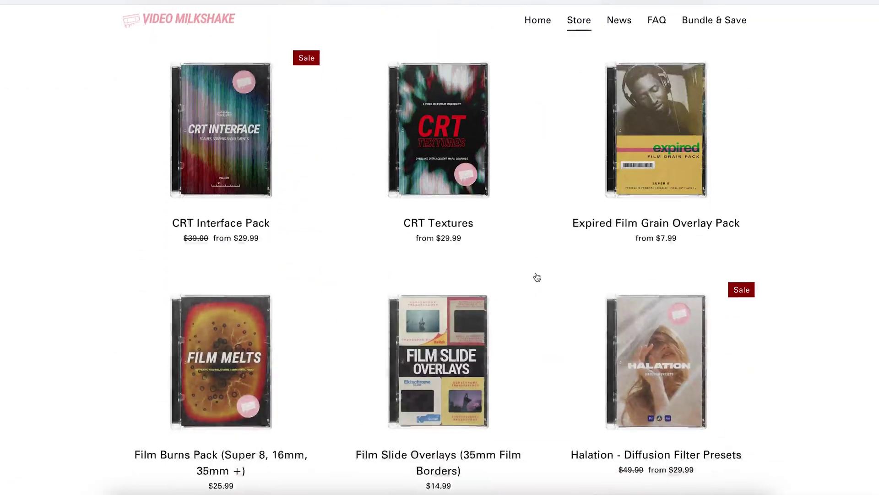
{"action": "scroll", "coordinate": [536, 277], "scroll_direction": "down", "scroll_amount": 3}
{"action": "scroll", "coordinate": [536, 277], "scroll_direction": "down", "scroll_amount": 3}
Open the Letterbox Film Matte Pack product page in the Video Milkshake store.
{"action": "left_click", "coordinate": [445, 368]}
{"action": "scroll", "coordinate": [445, 368], "scroll_direction": "down", "scroll_amount": 2}
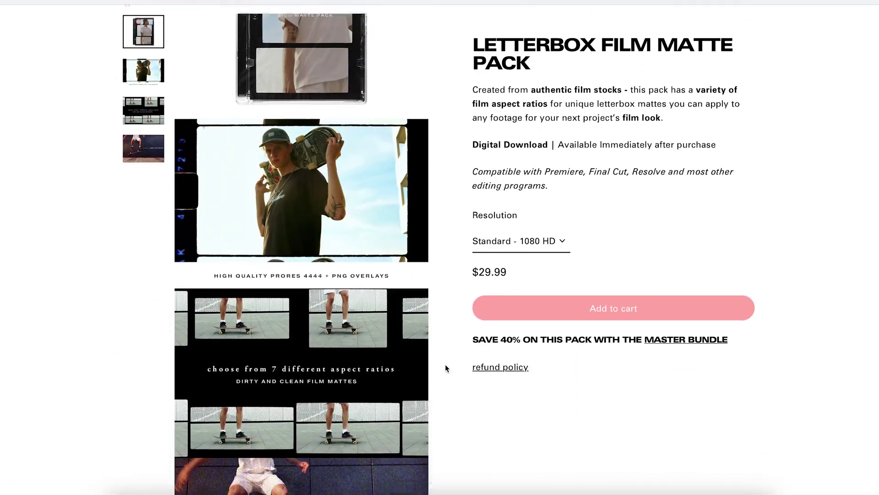
{"action": "scroll", "coordinate": [446, 368], "scroll_direction": "down", "scroll_amount": 2}
{"action": "scroll", "coordinate": [469, 323], "scroll_direction": "down", "scroll_amount": 2}
{"action": "scroll", "coordinate": [469, 324], "scroll_direction": "down", "scroll_amount": 3}
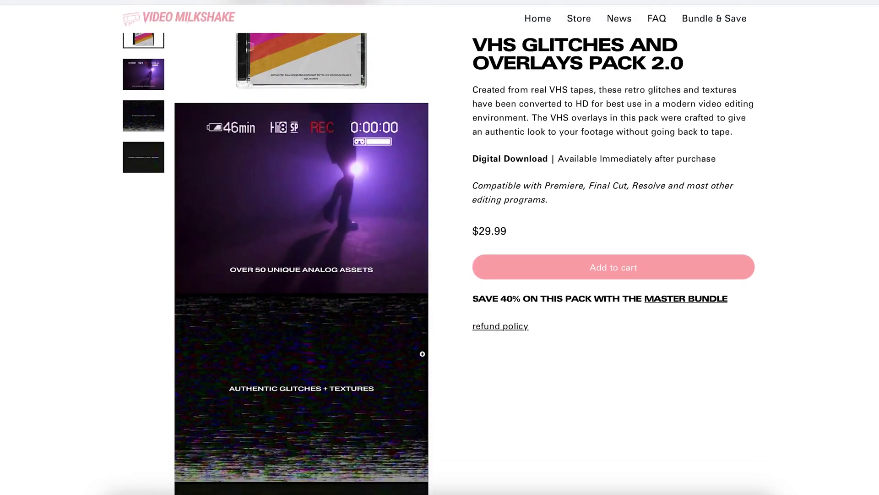
{"action": "scroll", "coordinate": [440, 363], "scroll_direction": "down", "scroll_amount": 2}
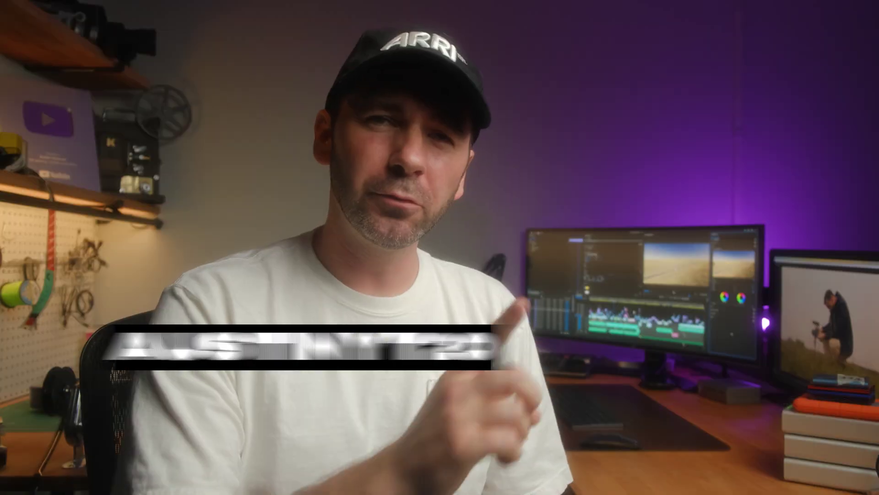